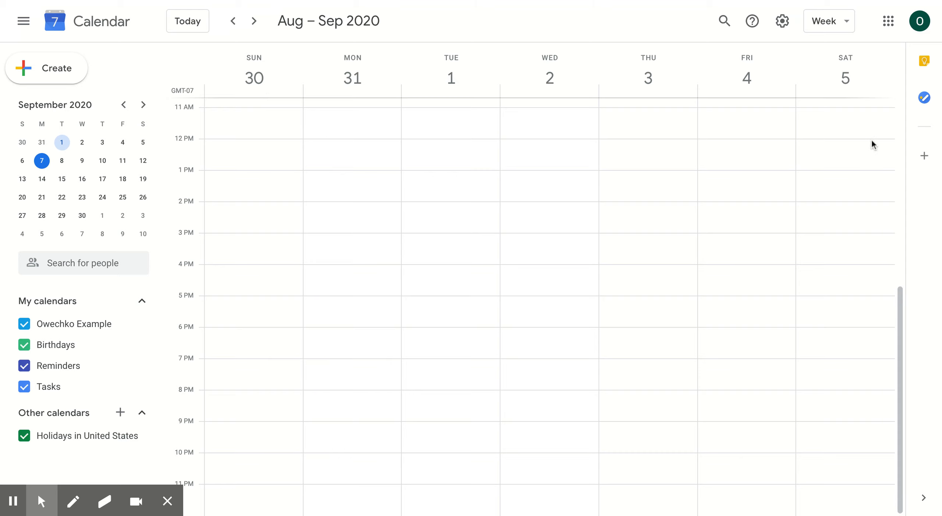
Try the calendar's Day, Month and Year views, and settle on the Month view for September 2020
click(844, 15)
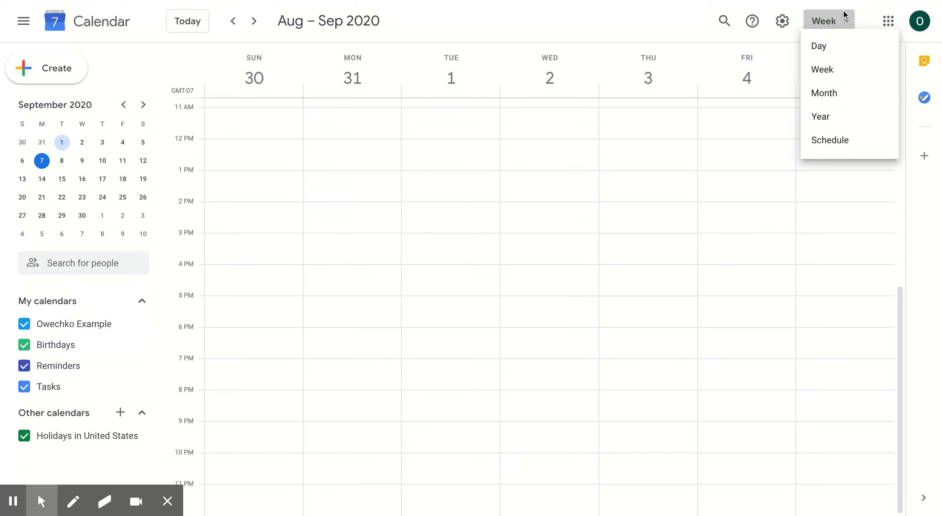
click(820, 54)
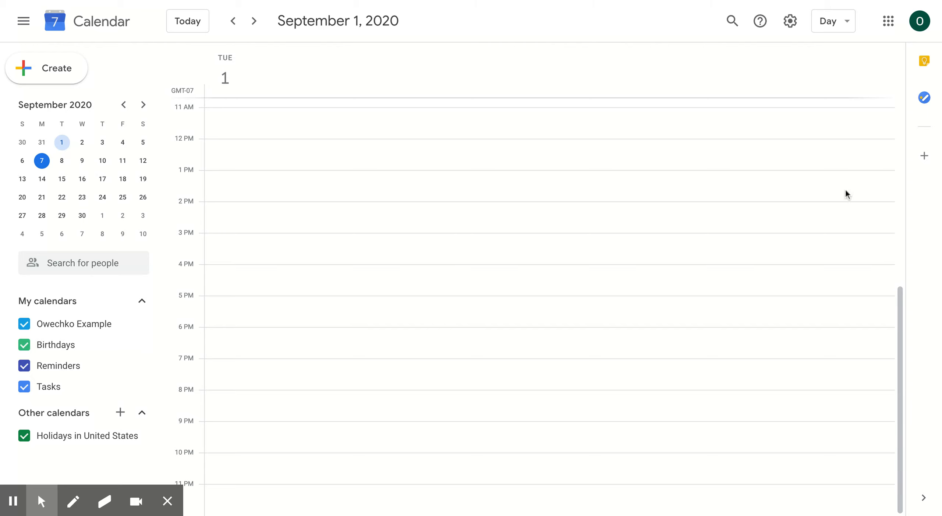
click(839, 23)
click(833, 99)
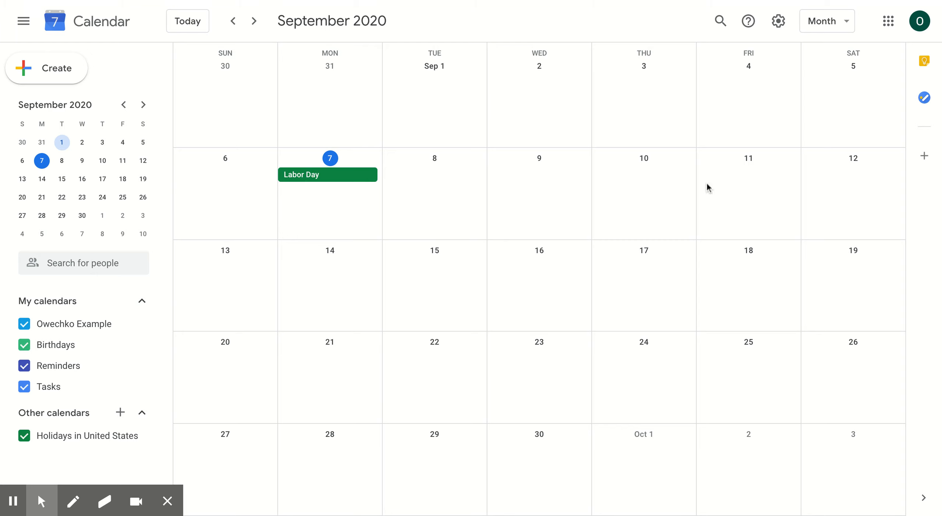
click(841, 27)
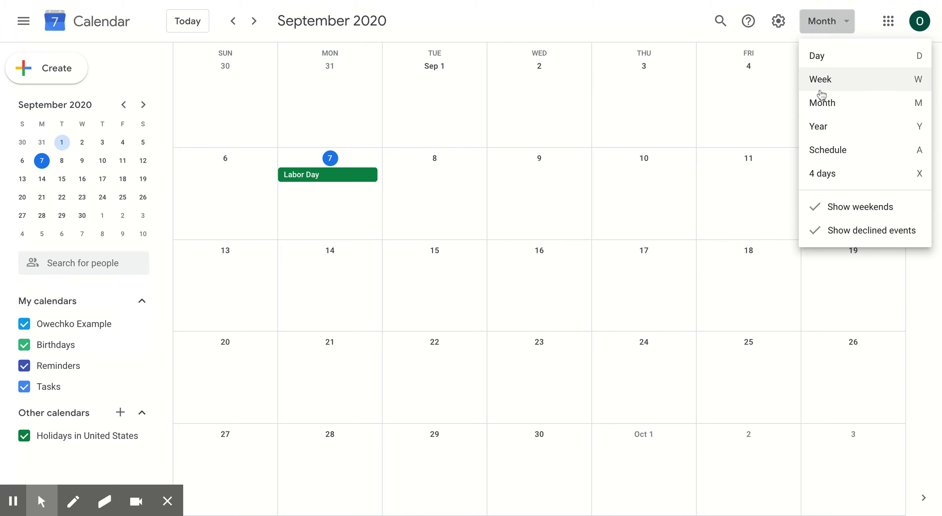
click(826, 121)
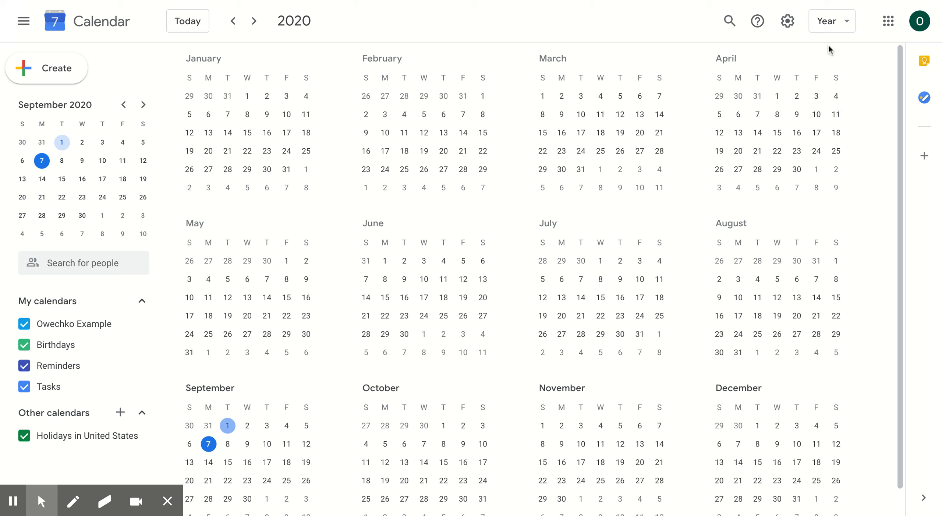
click(828, 22)
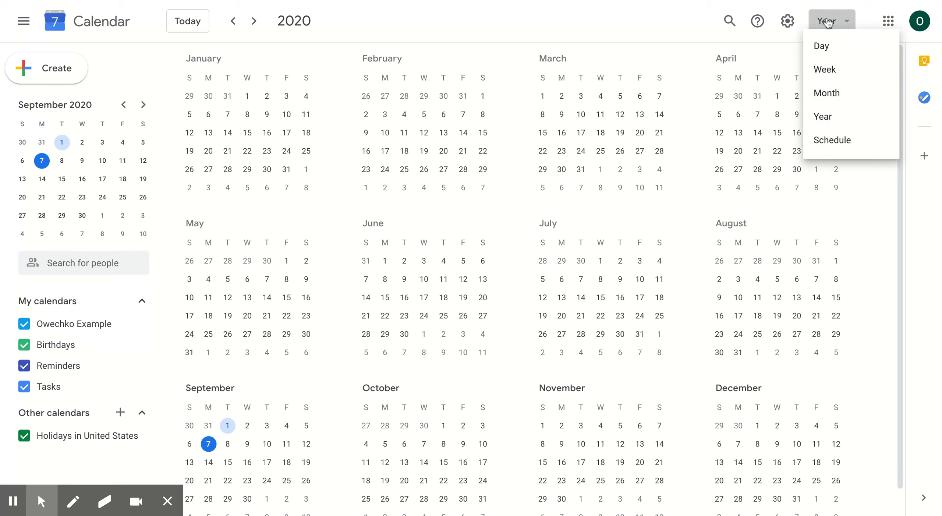
click(842, 106)
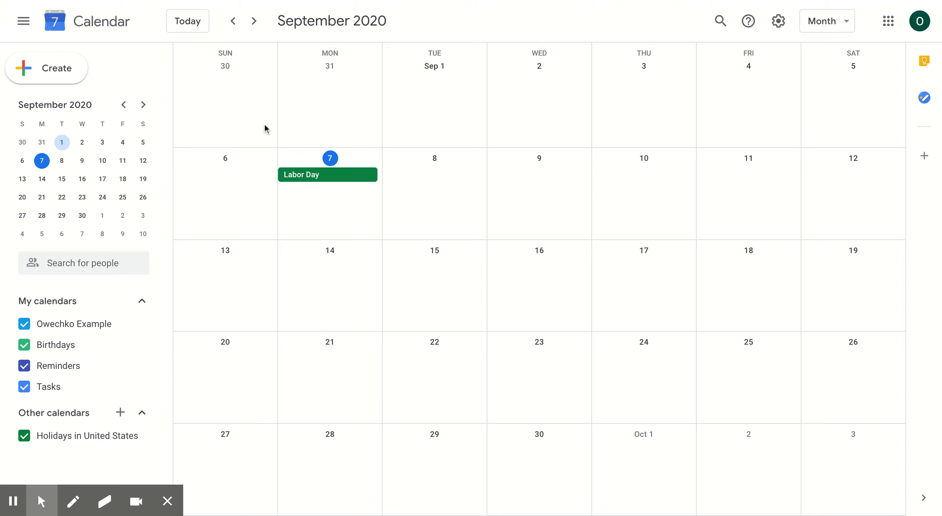
Check which account is signed in through the account switcher, and close it
click(915, 25)
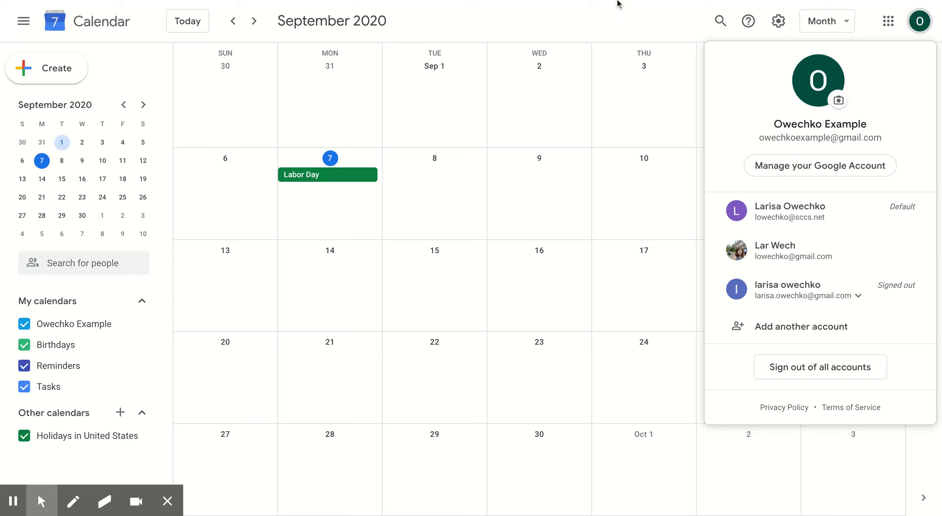
click(586, 28)
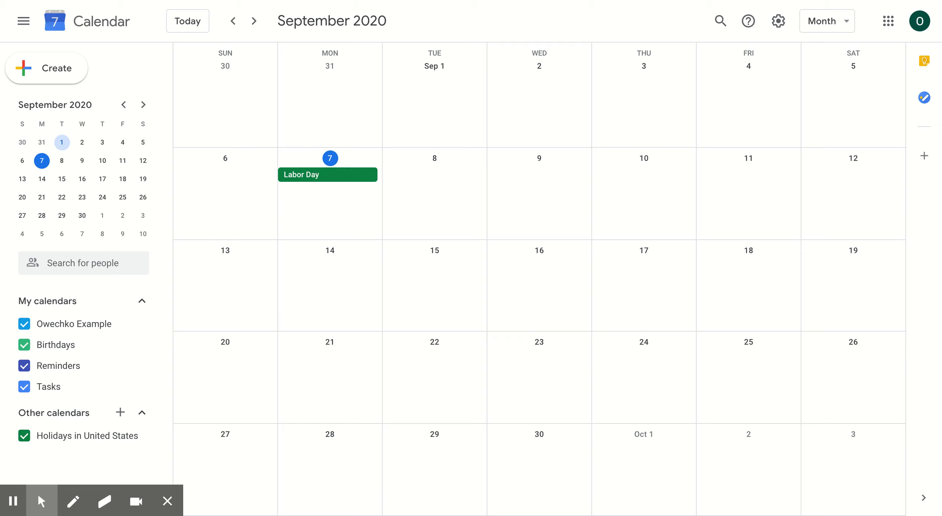
Start a new event on Tuesday, September 8 with the title "Soccer Practice"
click(445, 186)
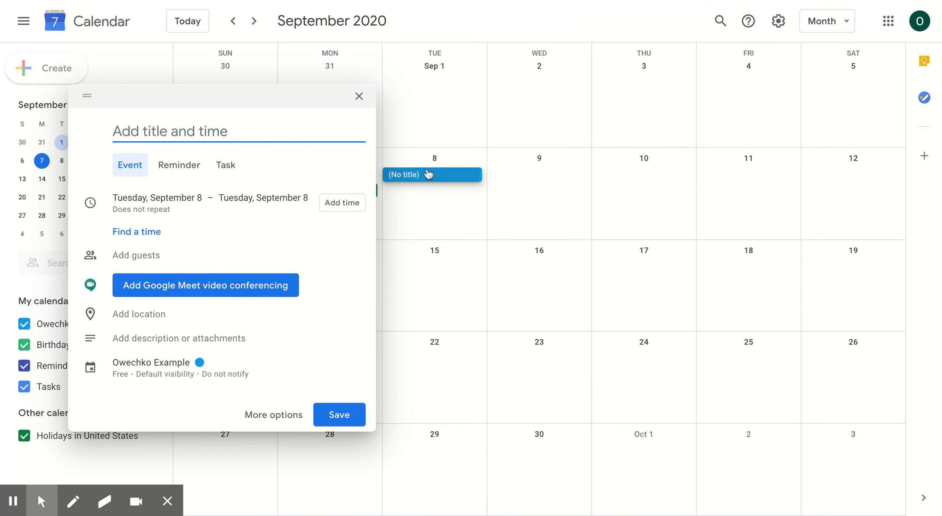
text(S)
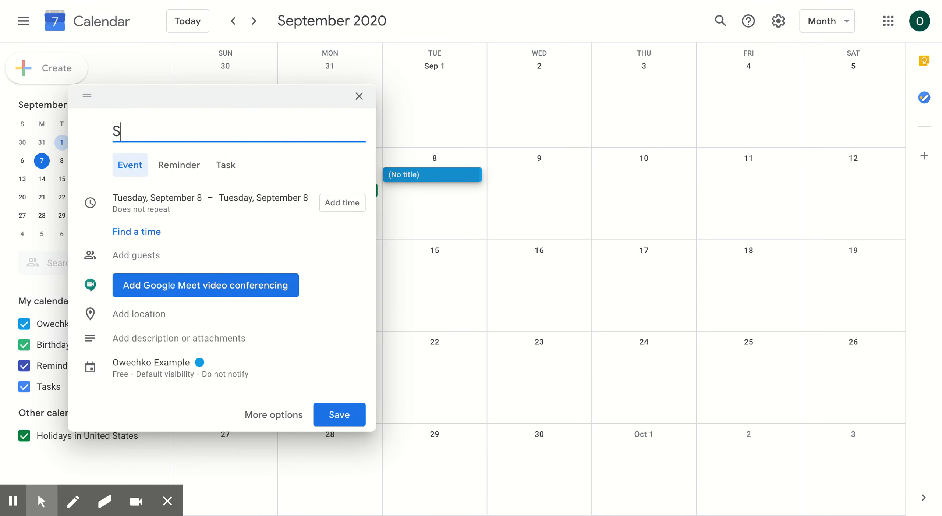
text(occer Practice)
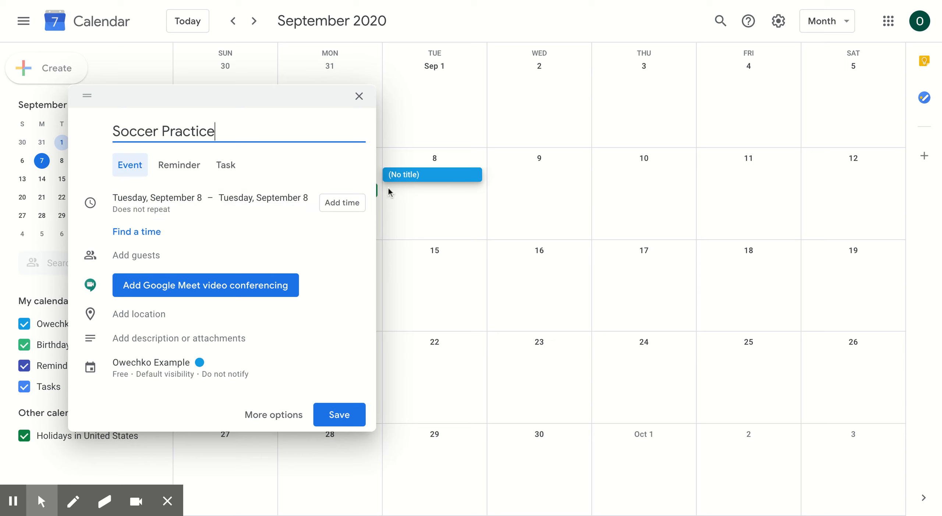
Give the Soccer Practice event a start time of 5:00pm and an end time of 7:00pm
click(328, 206)
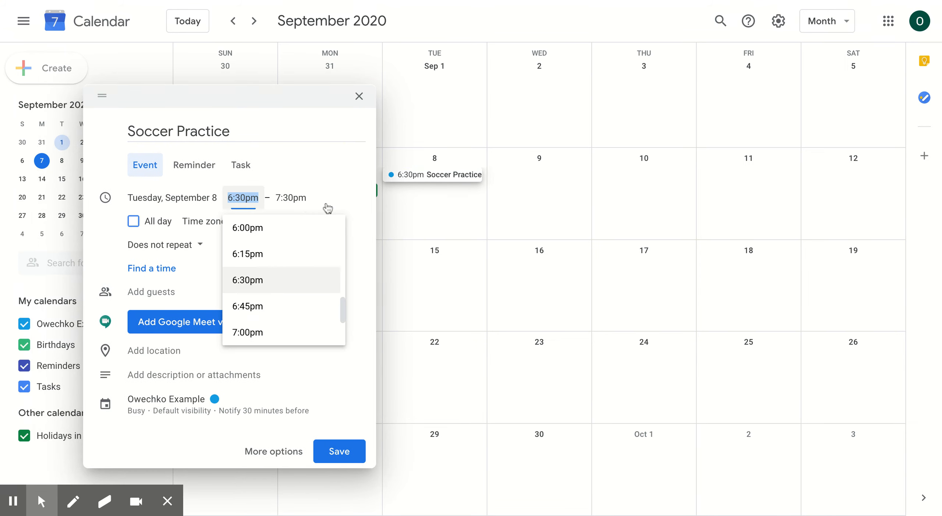
scroll(265, 305, up, 3)
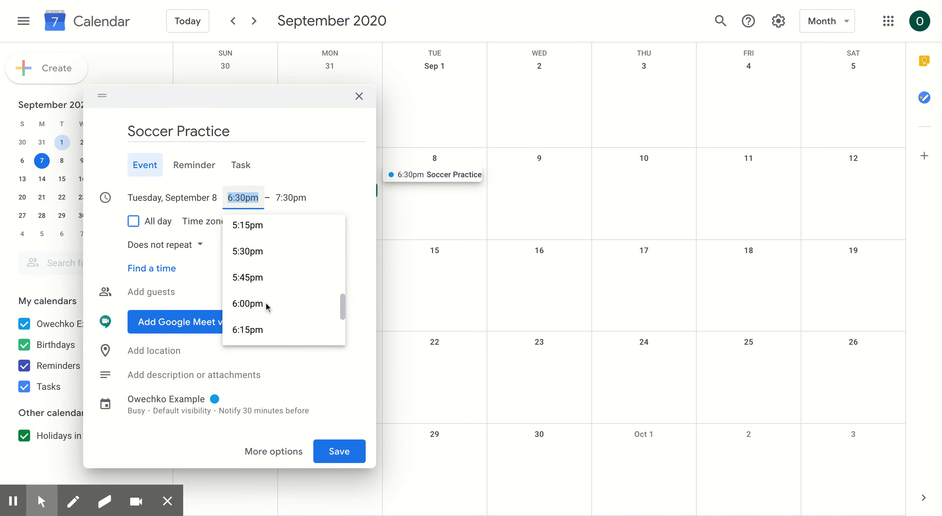
click(260, 220)
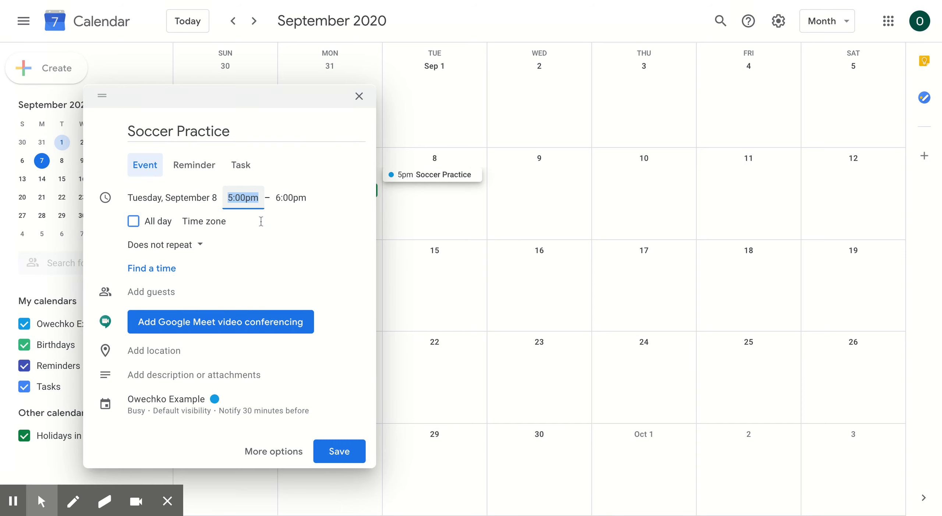
click(296, 200)
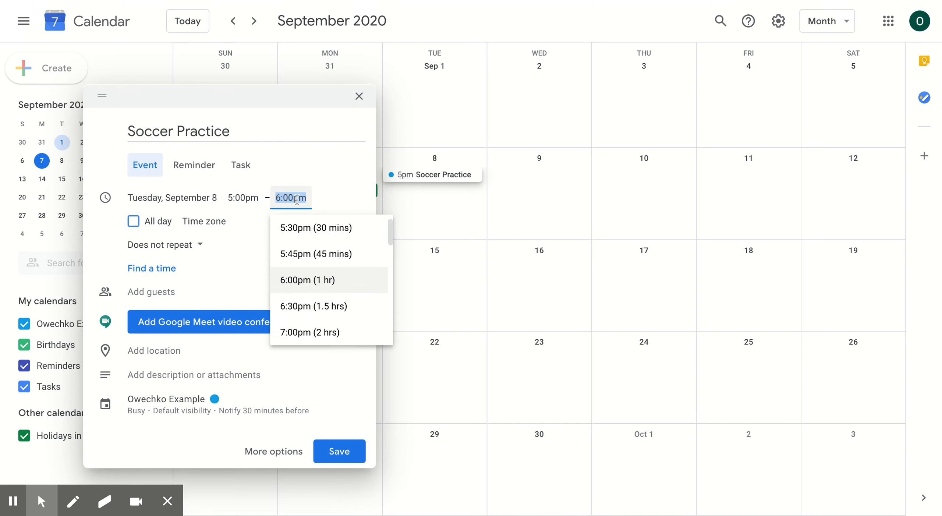
click(306, 313)
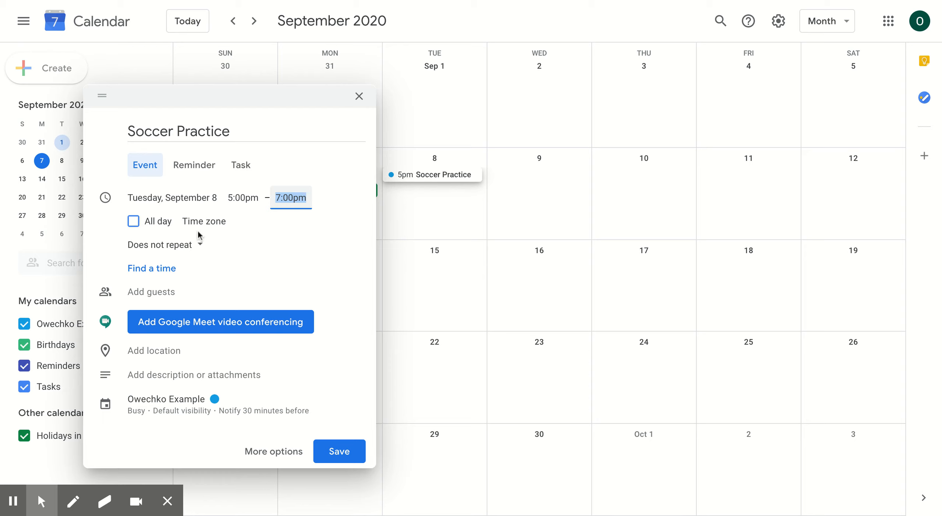
Make the Soccer Practice event repeat weekly on Tuesday and set its notification to 1 hour before
click(193, 248)
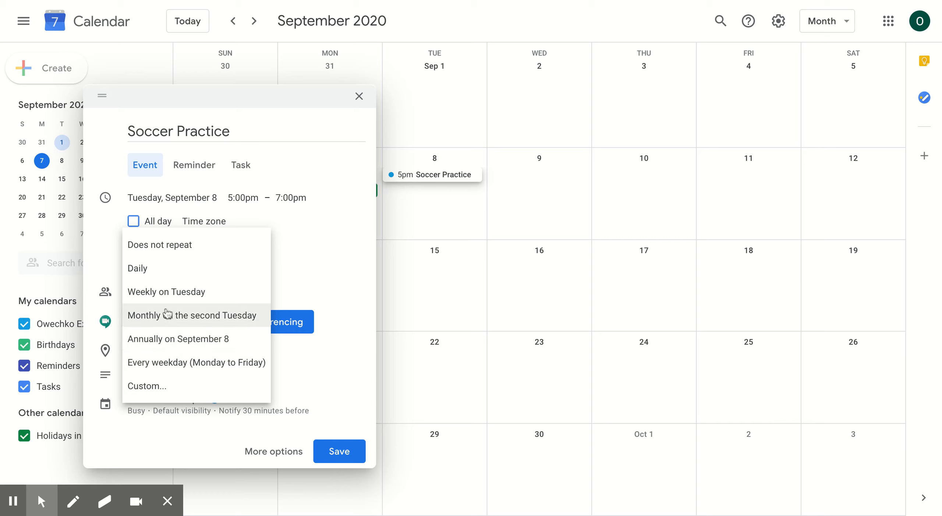
click(179, 292)
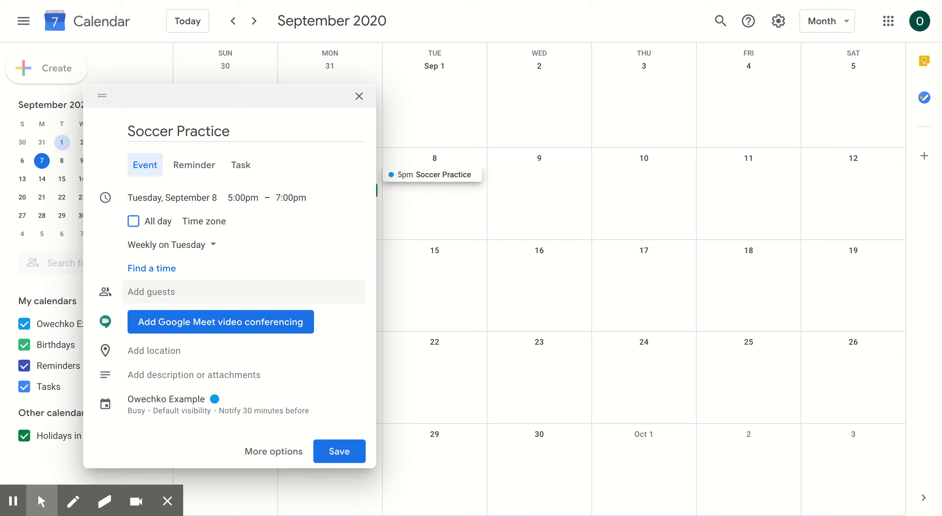
click(147, 295)
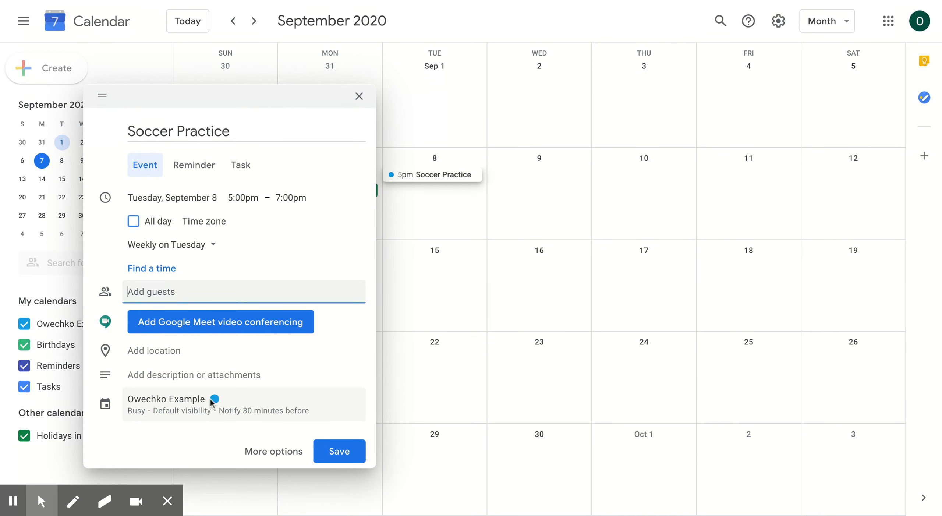
click(187, 405)
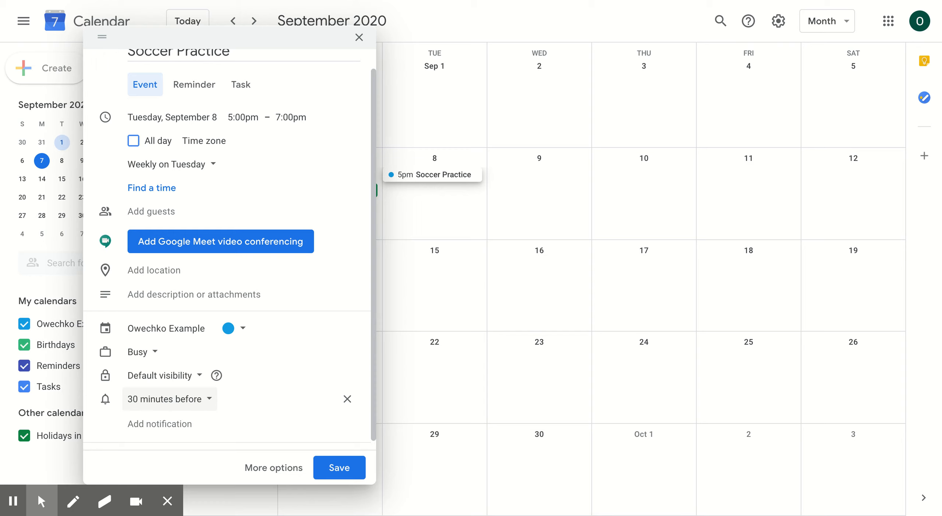
click(203, 399)
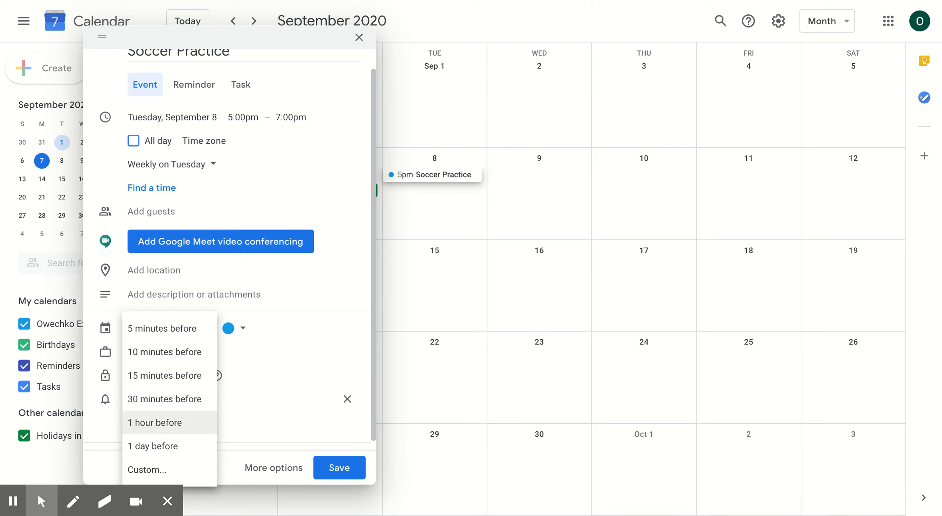
click(154, 423)
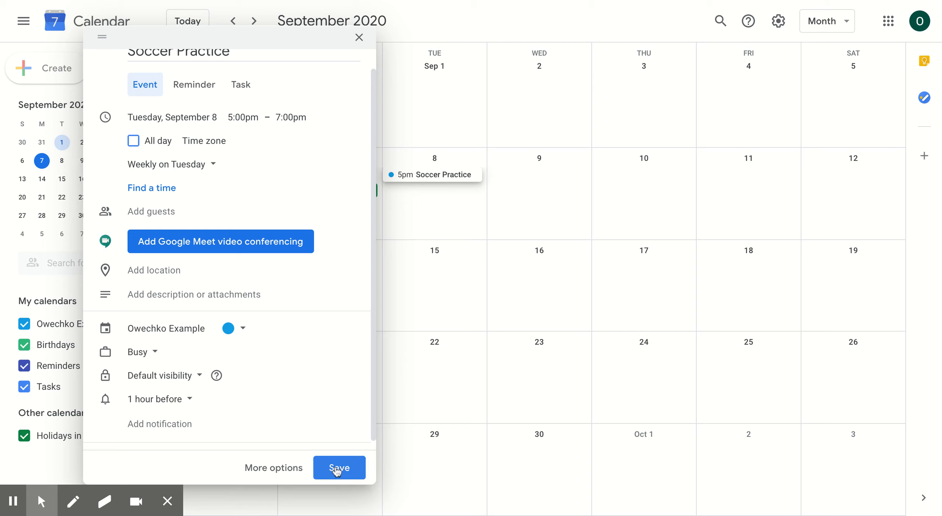
Change the Soccer Practice event's colour to red and save the event
click(243, 331)
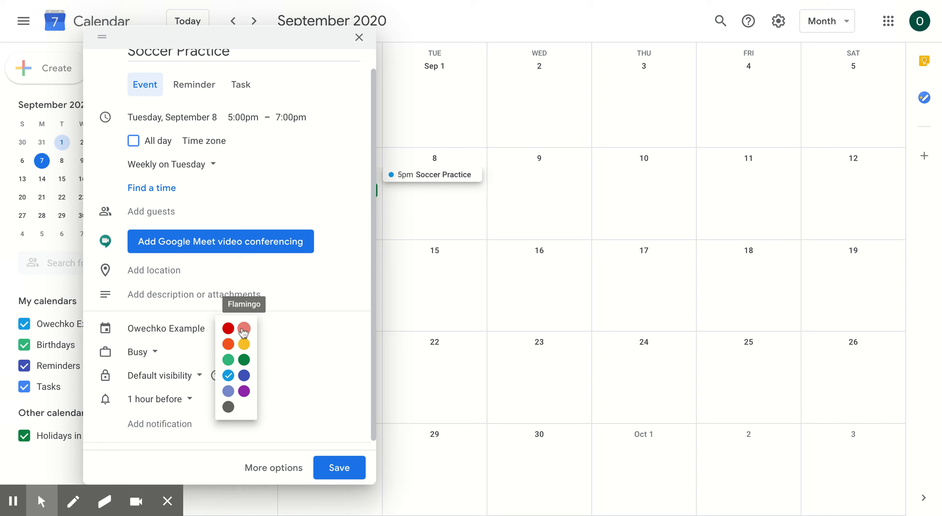
click(228, 328)
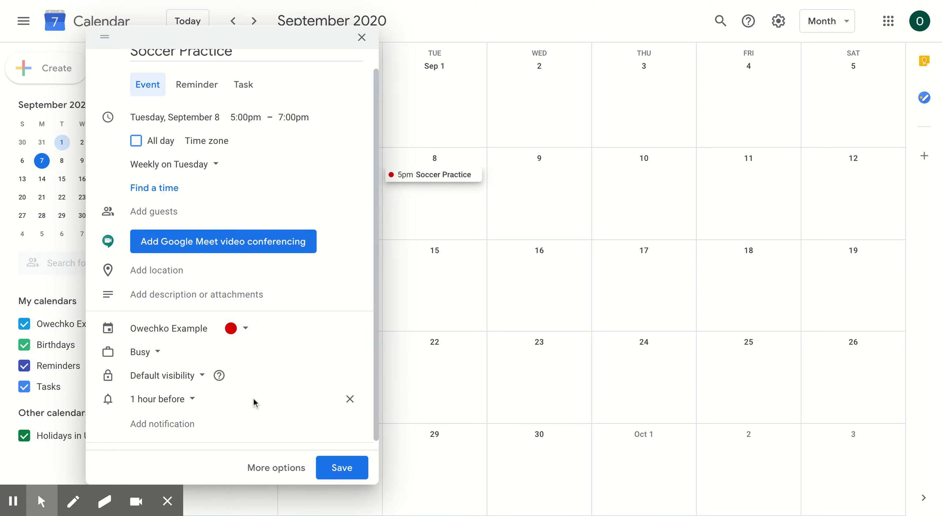
click(339, 470)
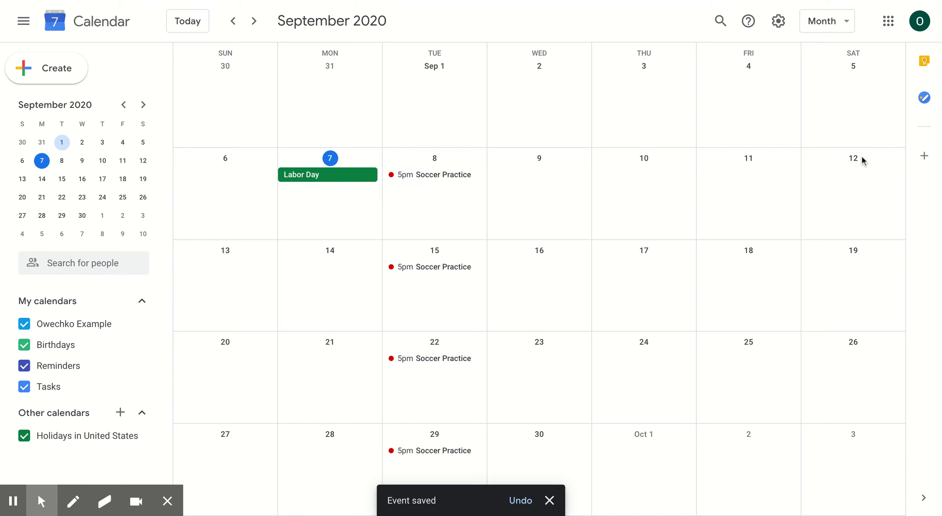
Browse the months ahead to March 2021 to check the recurring Soccer Practice events, and return to September 2020
click(254, 21)
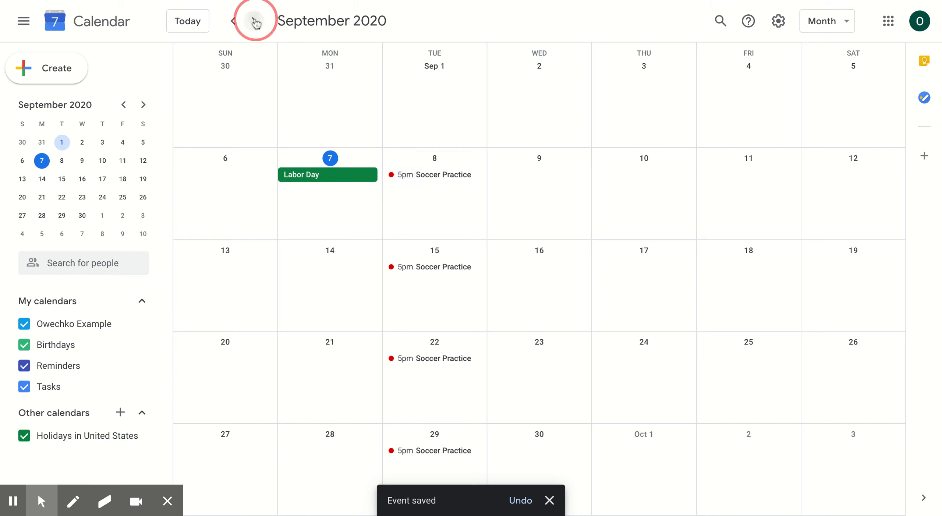
click(254, 21)
click(254, 21)
click(254, 21)
click(254, 21)
click(254, 21)
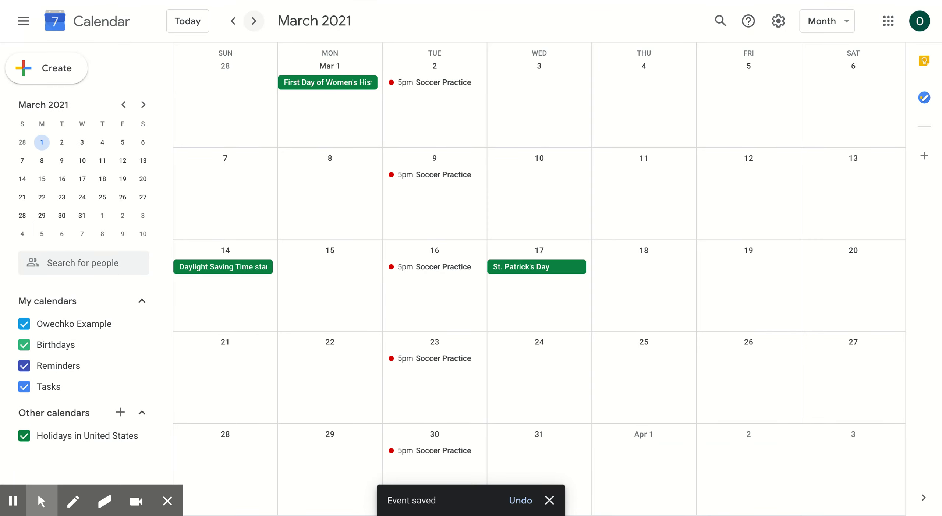
click(233, 21)
click(233, 21)
click(233, 21)
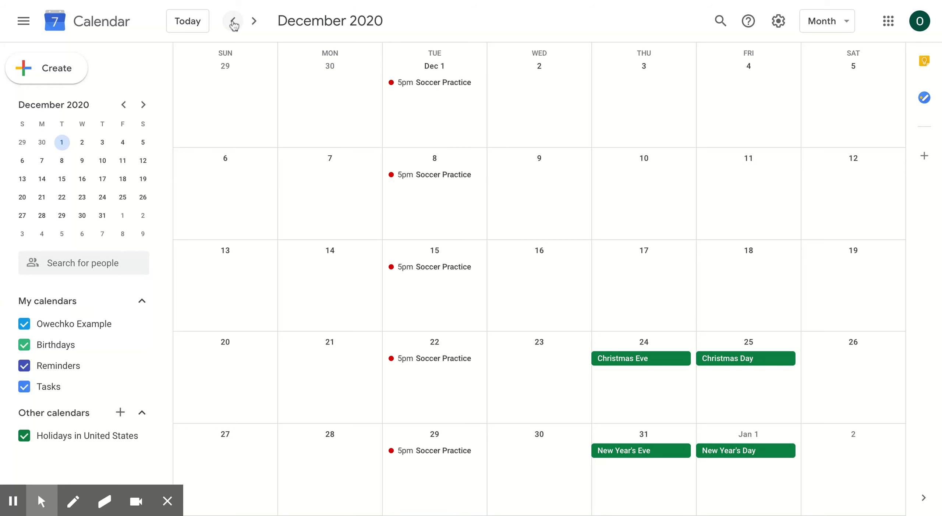
click(233, 21)
click(234, 21)
click(233, 21)
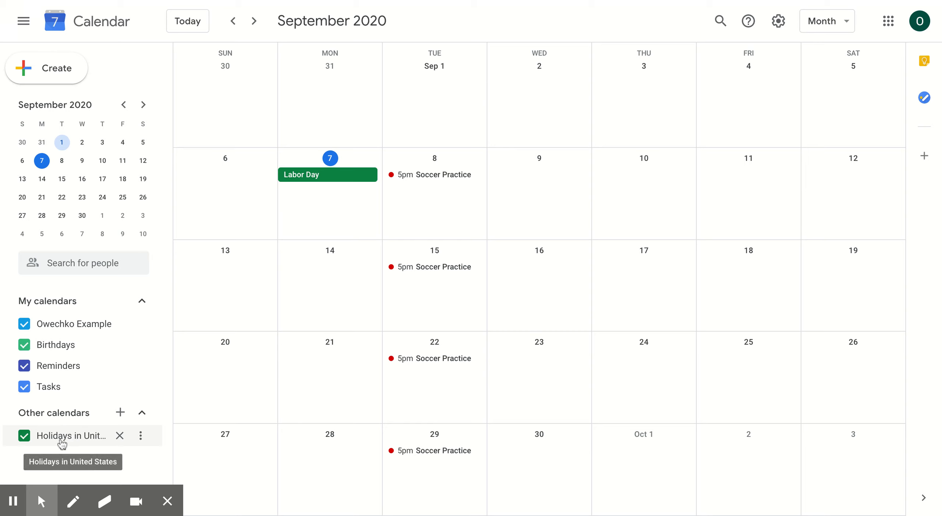
Hide the Holidays in United States calendar and show it again, twice
click(24, 436)
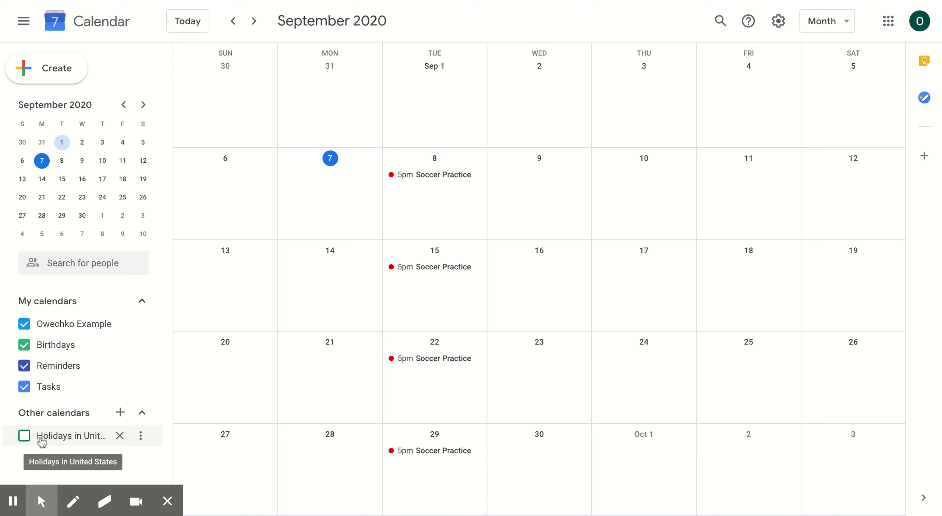
click(27, 436)
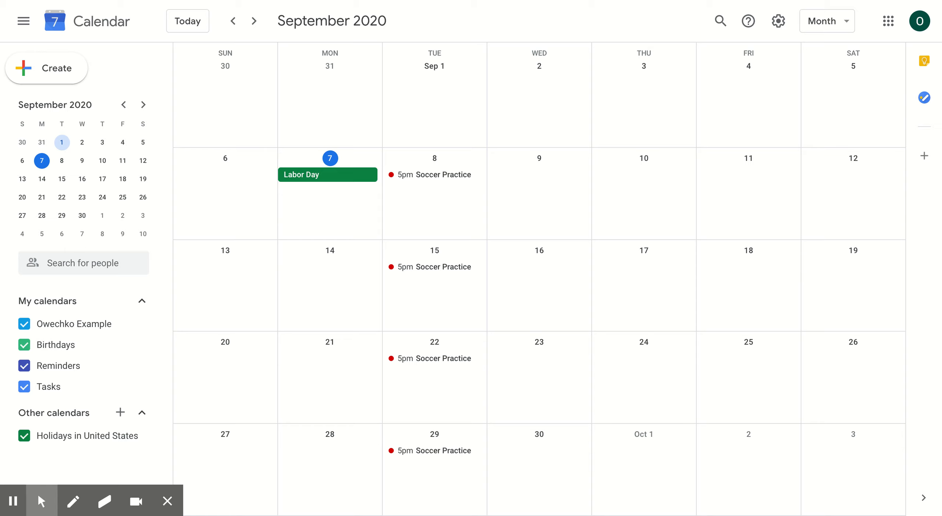
click(33, 435)
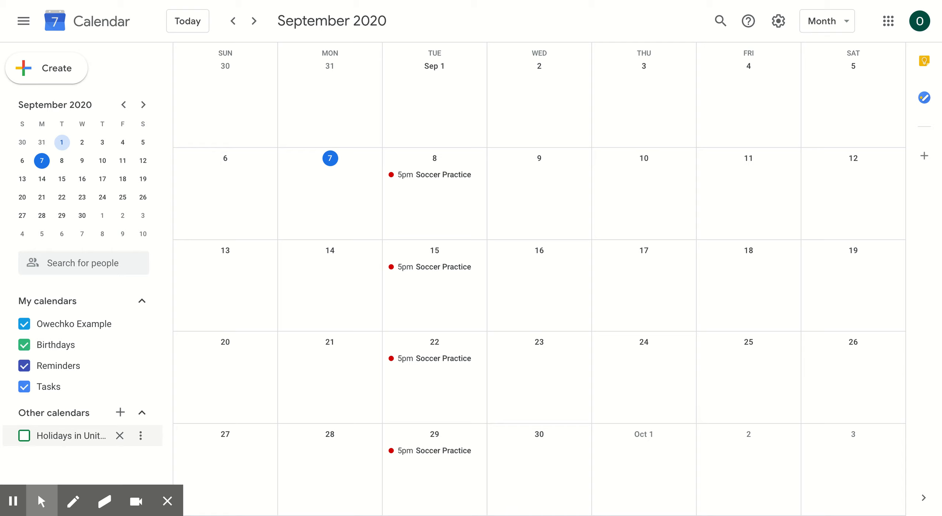
click(31, 434)
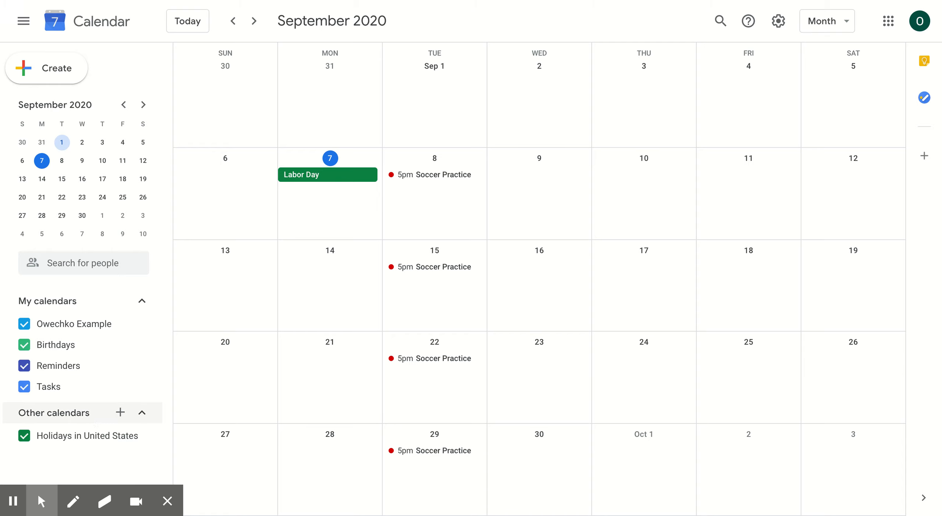
Create a new calendar named Fizzy Water Club and return to the September 2020 month view
click(121, 412)
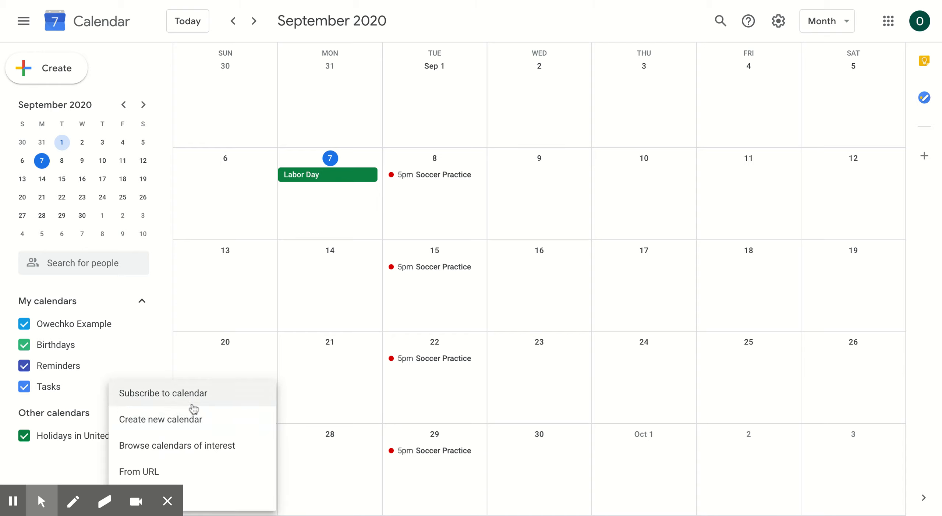
click(192, 421)
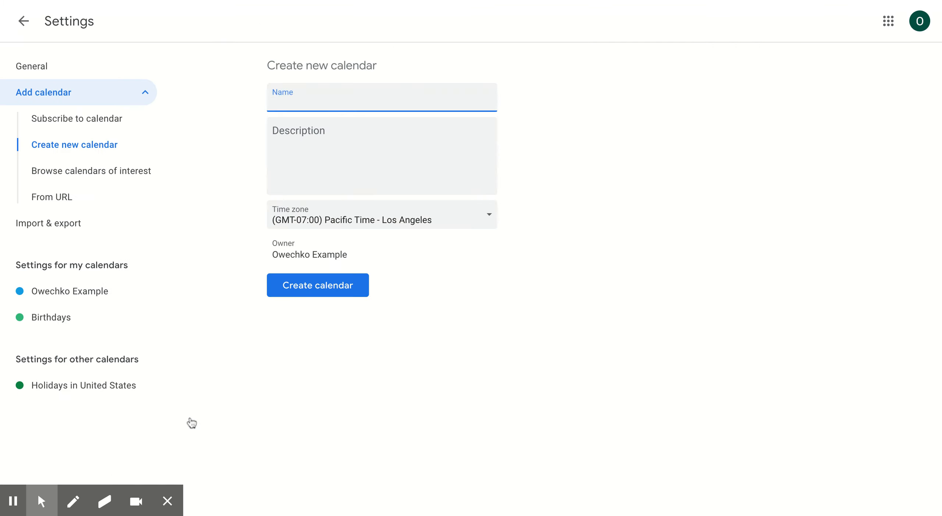
text(S)
key(BackSpace)
text(Fizzy Club!)
key(BackSpace)
key(BackSpace)
key(BackSpace)
key(BackSpace)
key(BackSpace)
text(Water Cu)
key(BackSpace)
text(lub)
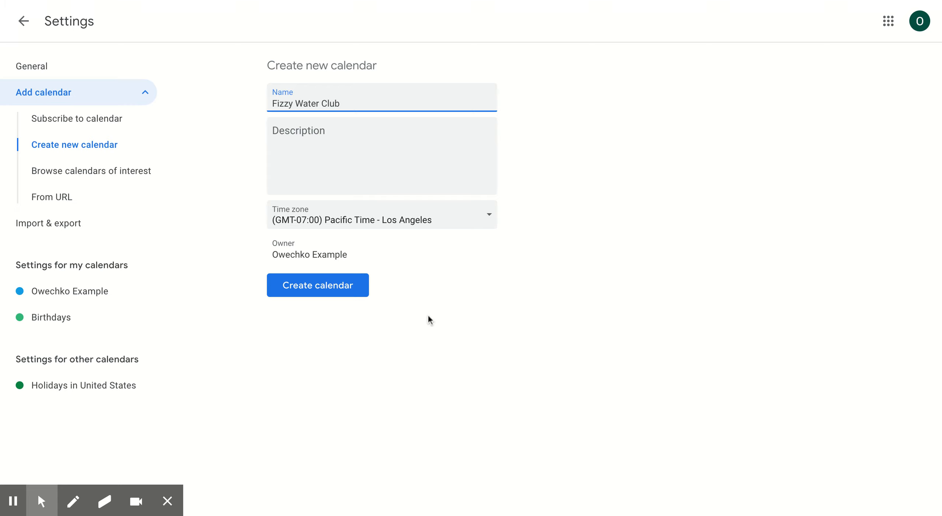
click(345, 286)
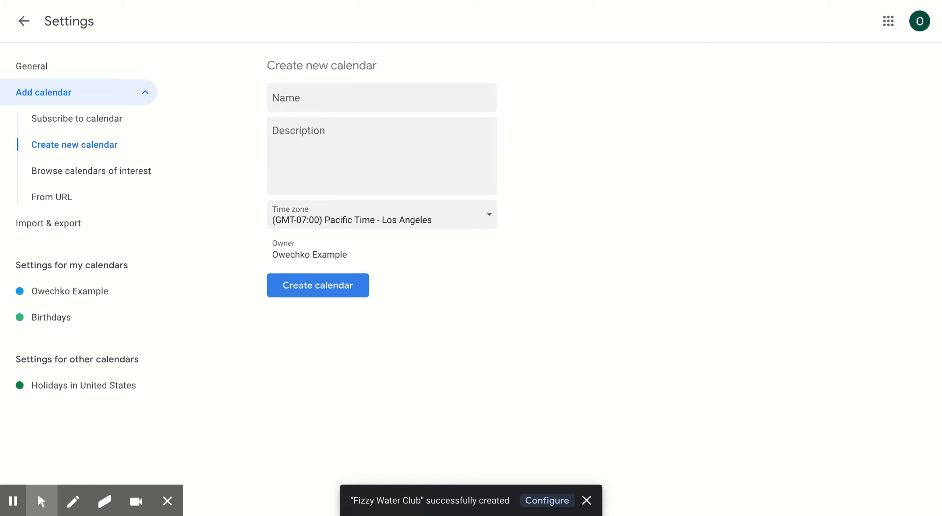
click(23, 21)
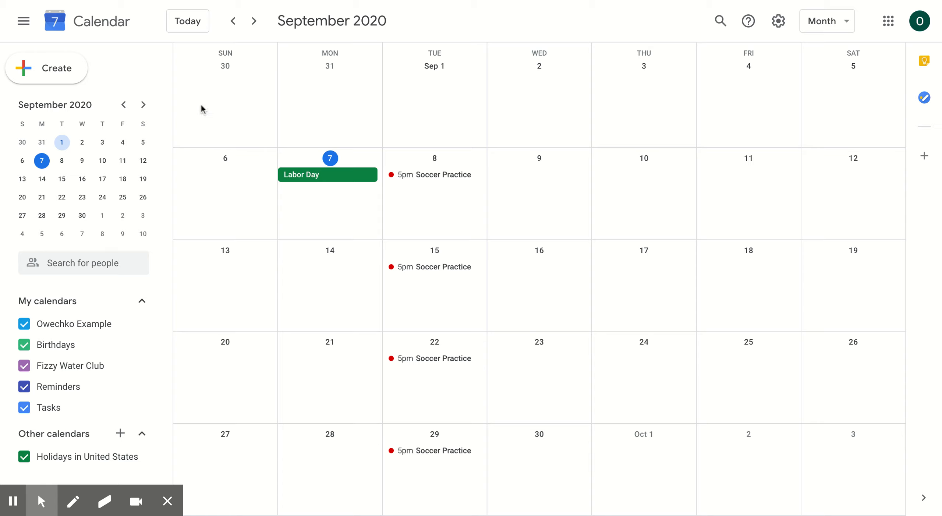
Add an event titled First Meeting on Thursday, September 10, assign it to the Fizzy Water Club calendar and save it
mouse_move(66, 372)
click(684, 179)
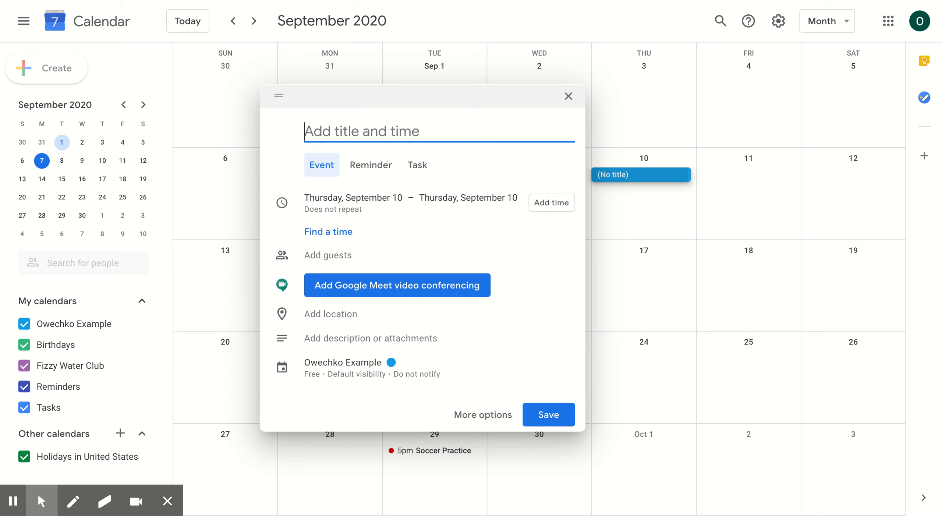
text(First Meeting)
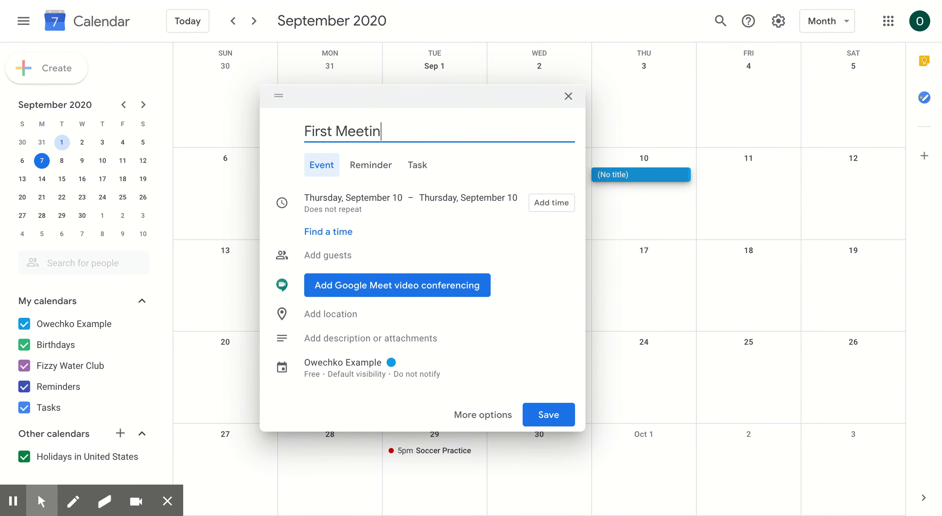
click(389, 365)
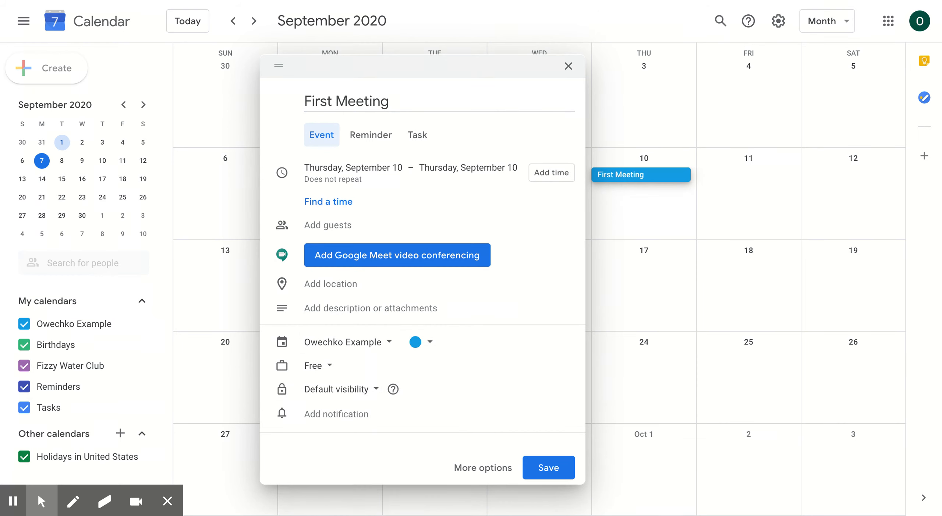
click(384, 342)
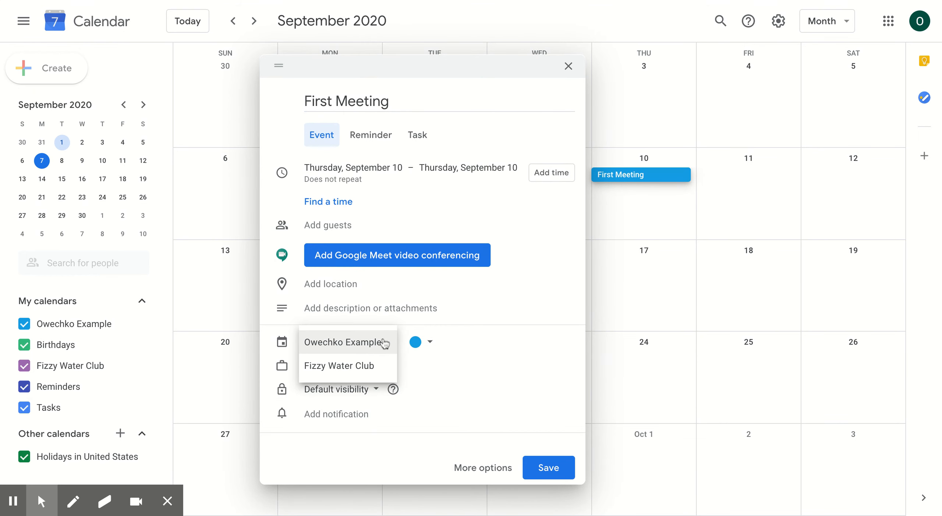
click(349, 368)
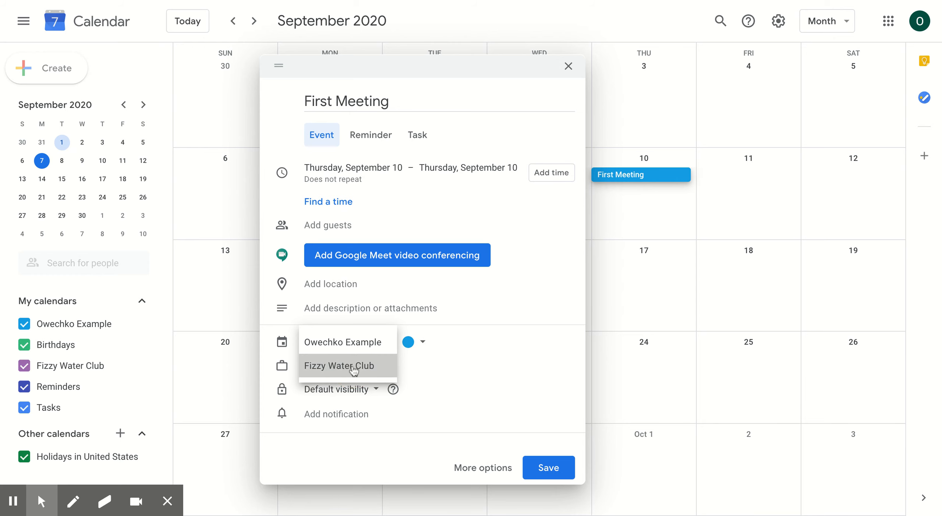
click(545, 467)
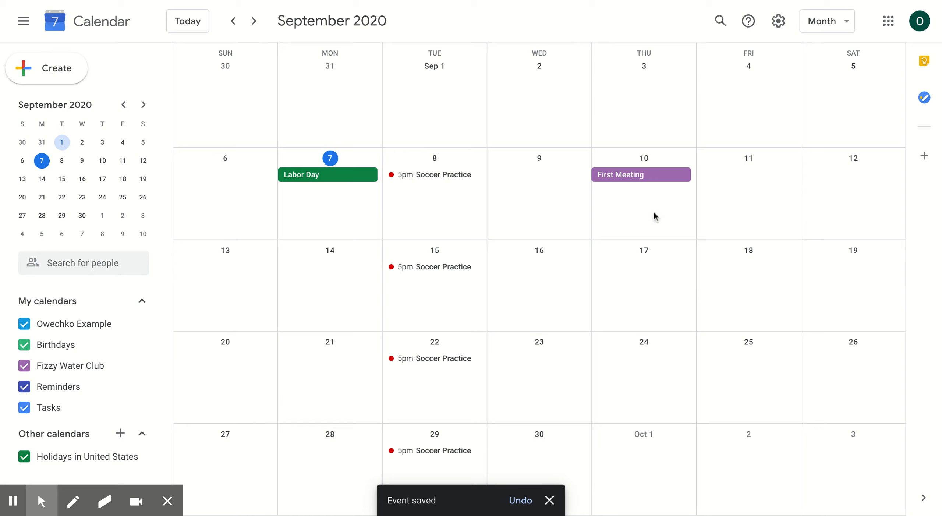
Check which calendar the September 8 Soccer Practice and September 10 First Meeting events belong to, and close their details
click(619, 178)
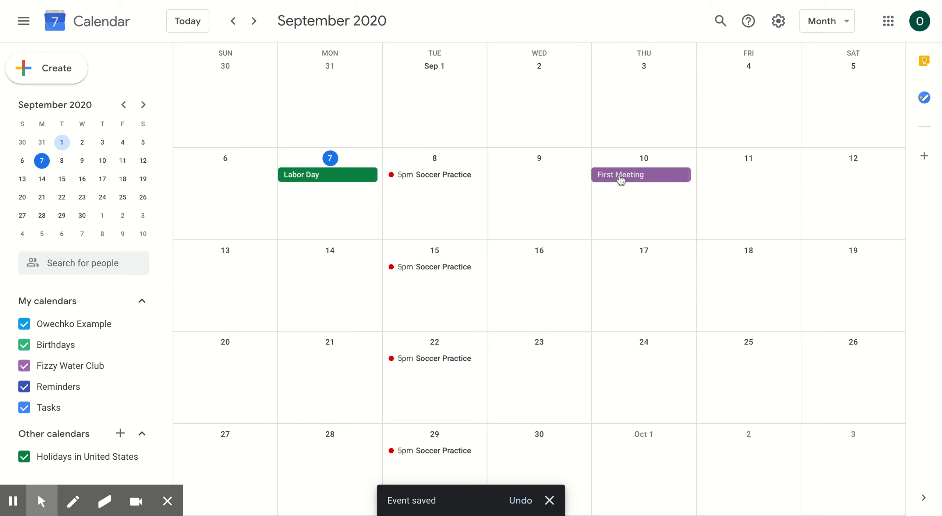
click(442, 180)
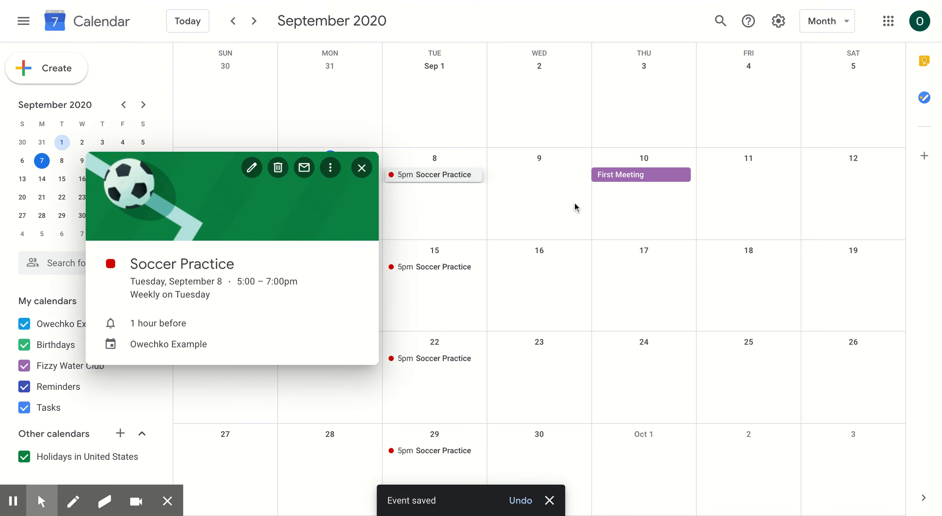
click(642, 179)
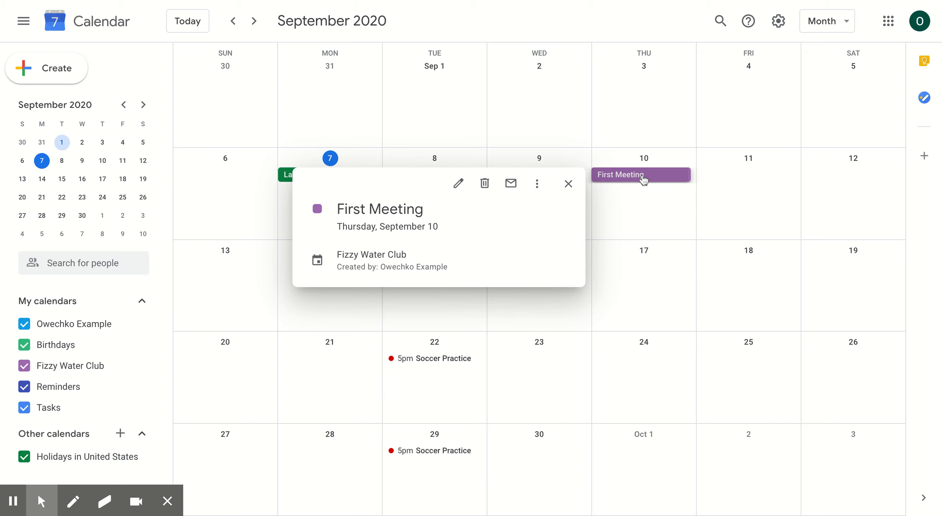
click(643, 175)
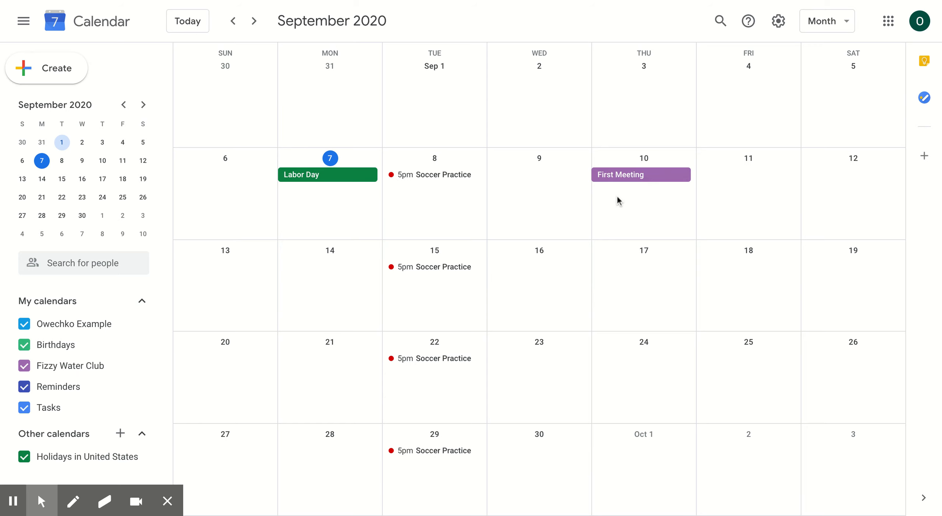
Hide the Fizzy Water Club calendar from the month view
click(24, 366)
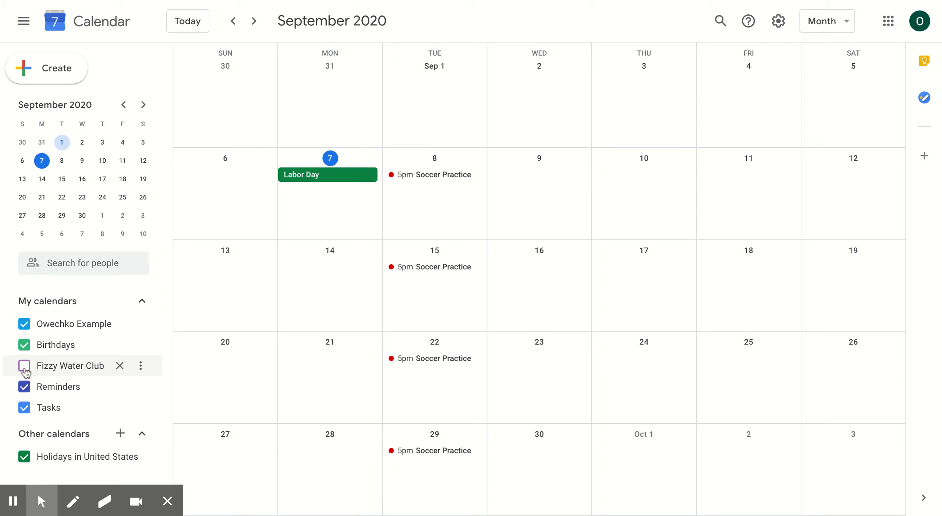